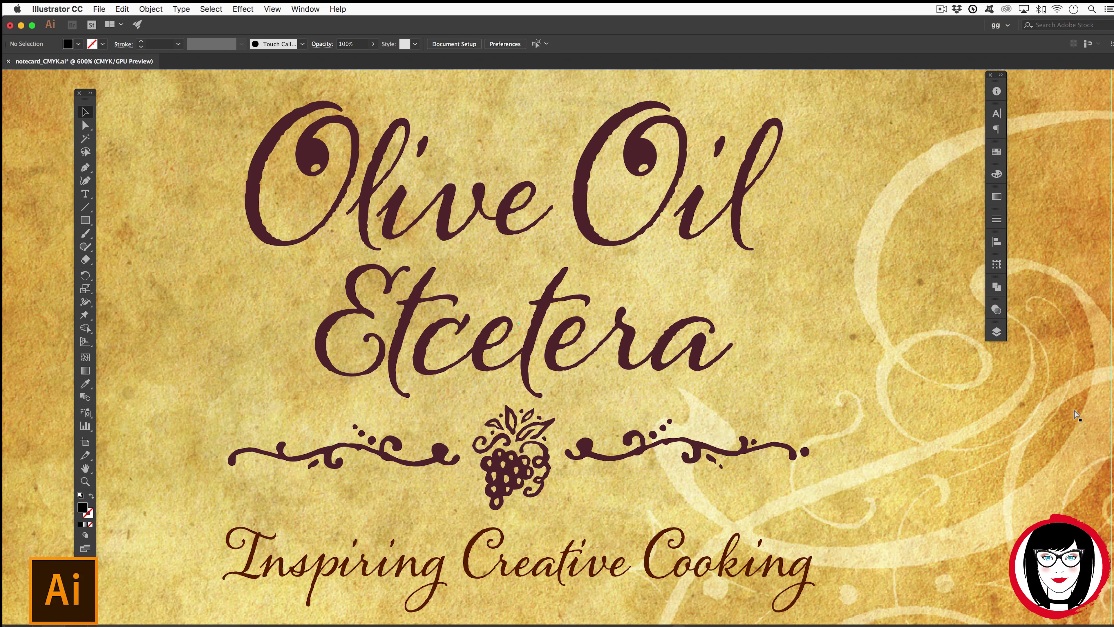
- Zoom out and view the Etcetera title's dark maroon swatch in the Swatches panel
key("super+minus")
key("super+minus")
key("super+minus")
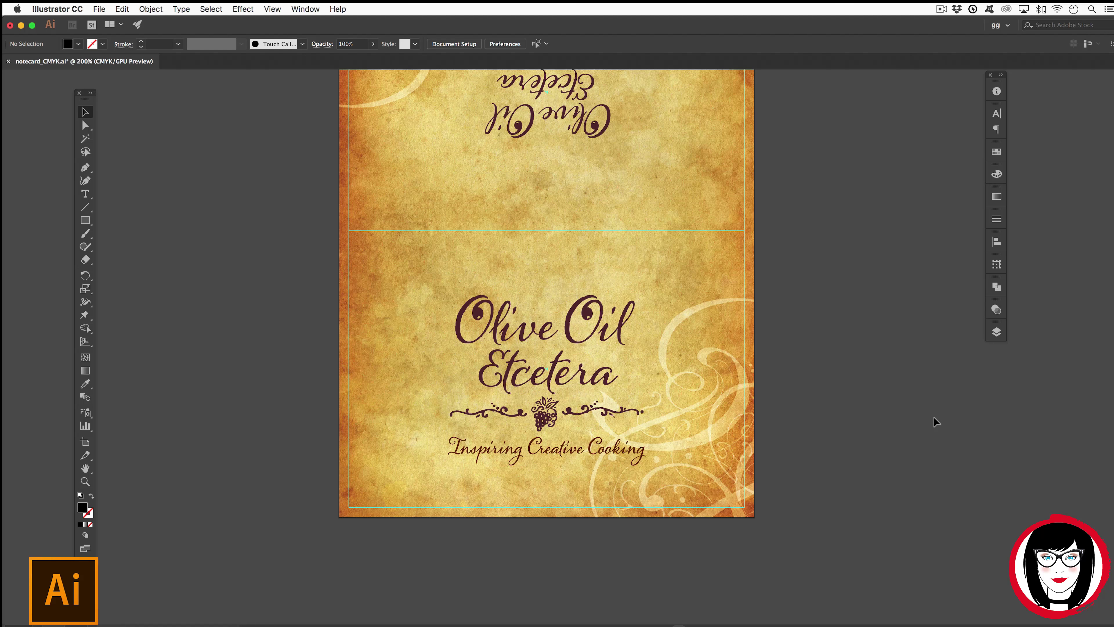
scroll(933, 419, "up", 3)
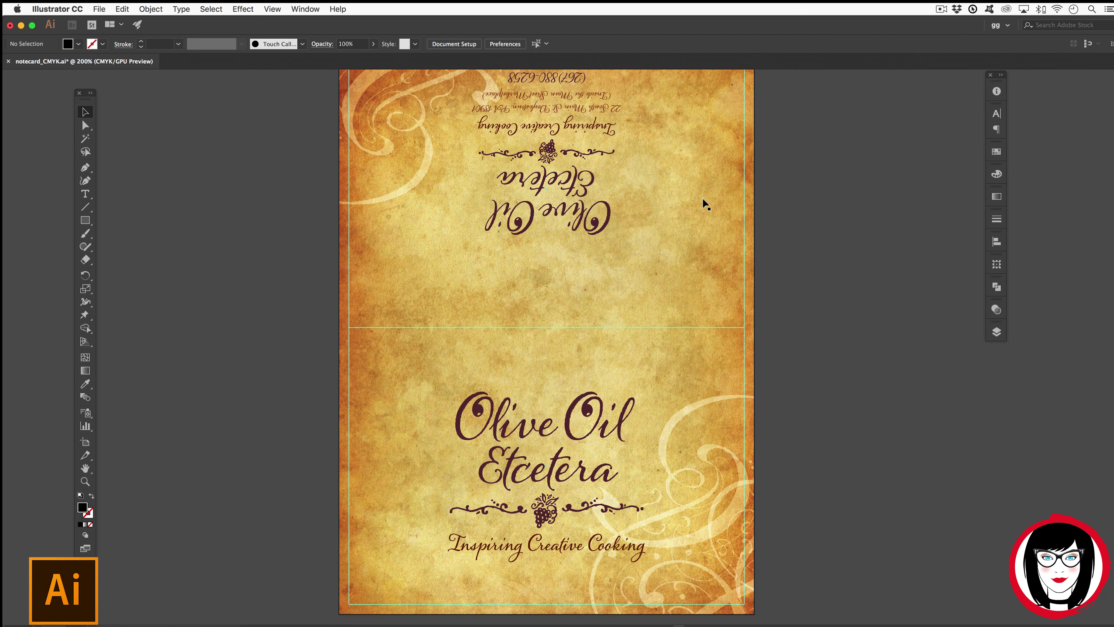
scroll(854, 357, "up", 1)
scroll(854, 358, "down", 1)
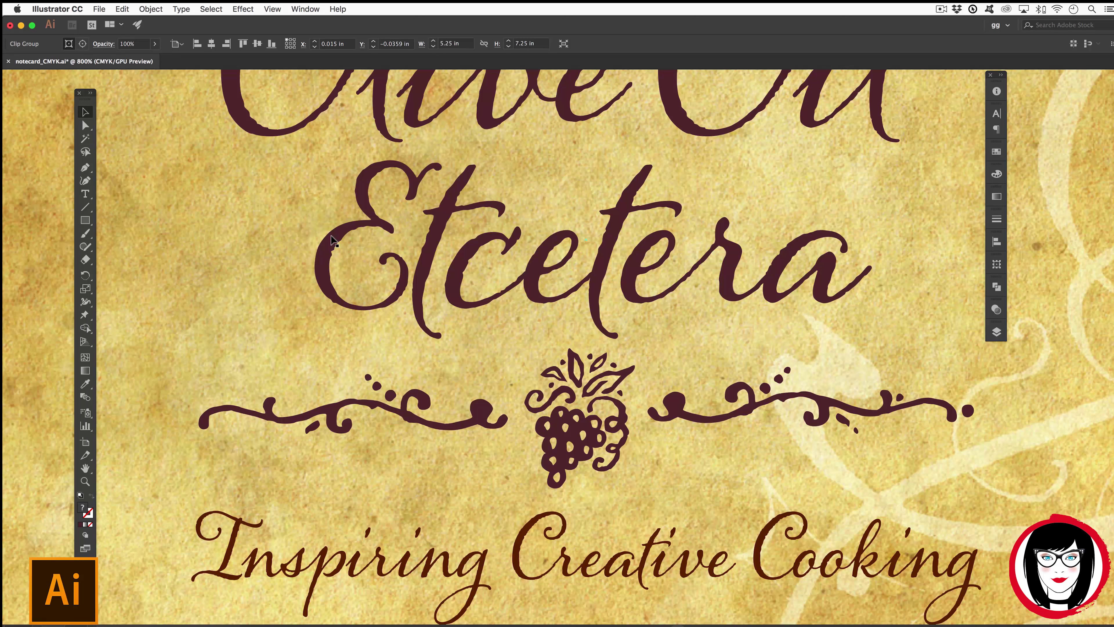
left_click(331, 241)
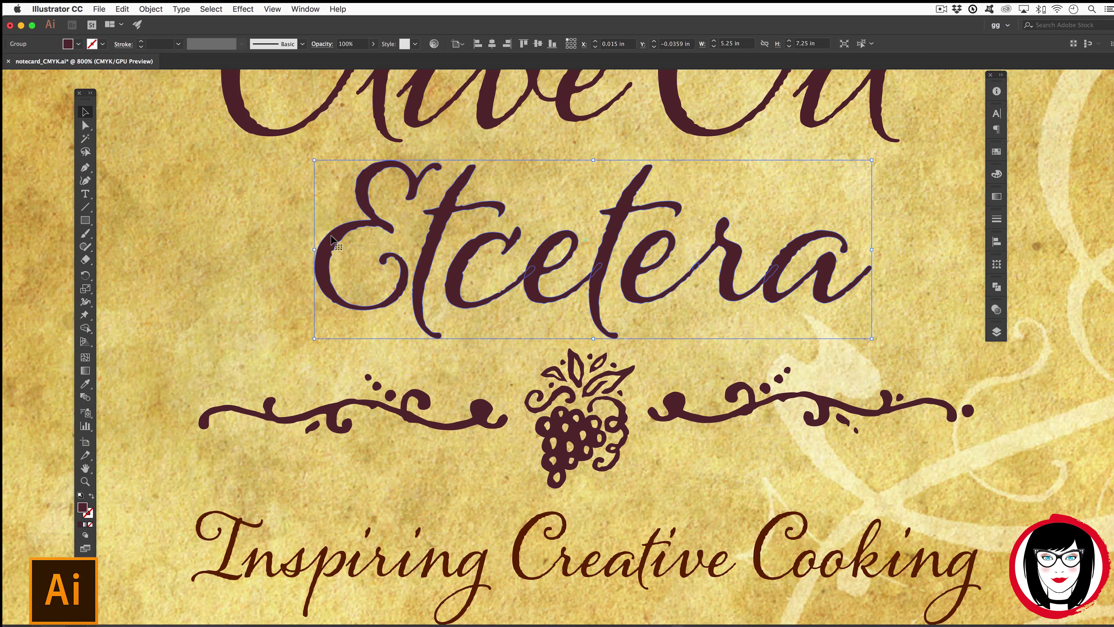
left_click(997, 152)
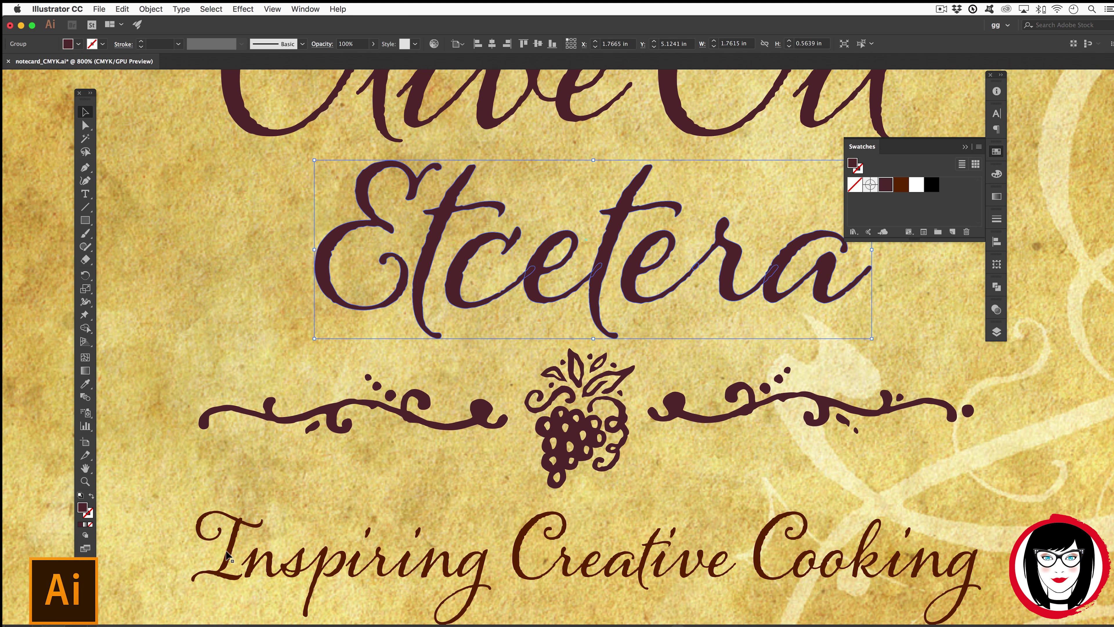
- Check the tagline's brown swatch, close Swatches, and select the textured card background
left_click(229, 555)
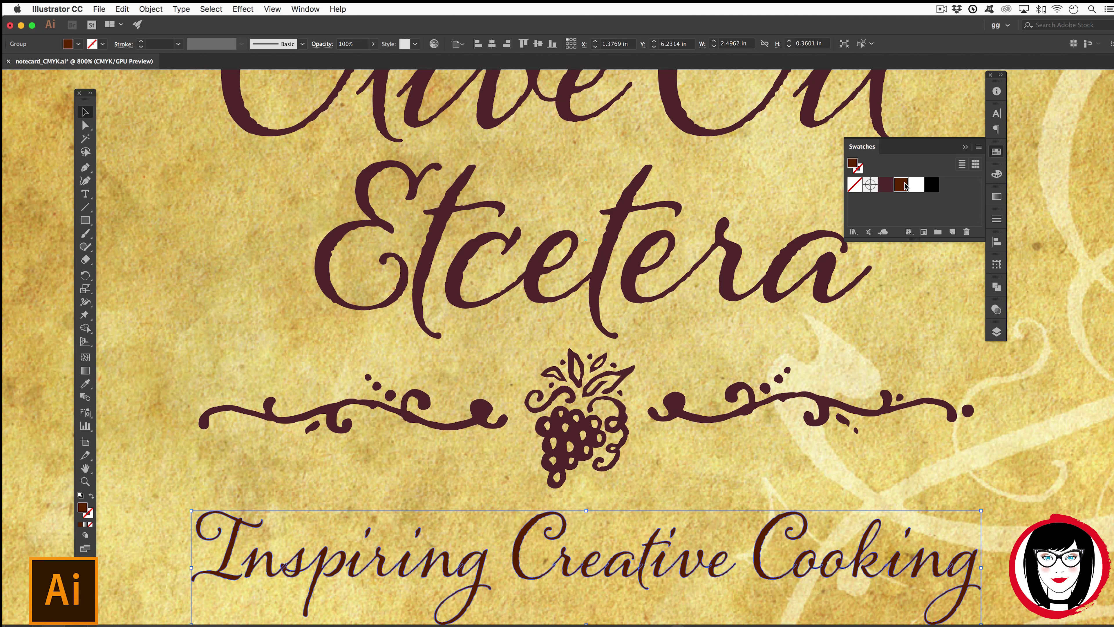
left_click(997, 151)
left_click(346, 364)
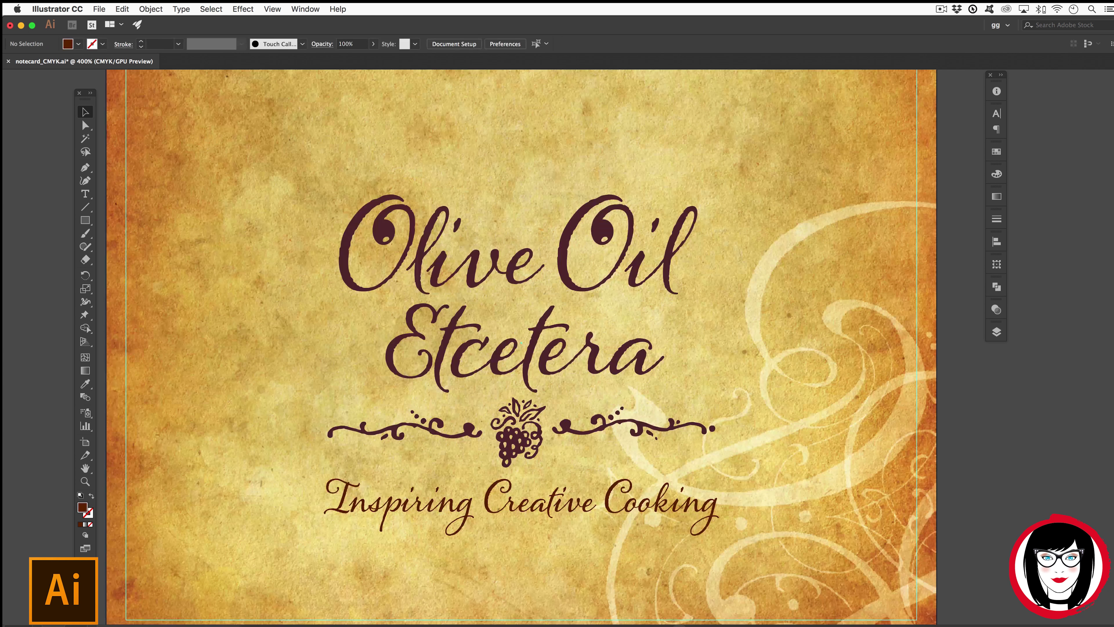
left_click(99, 9)
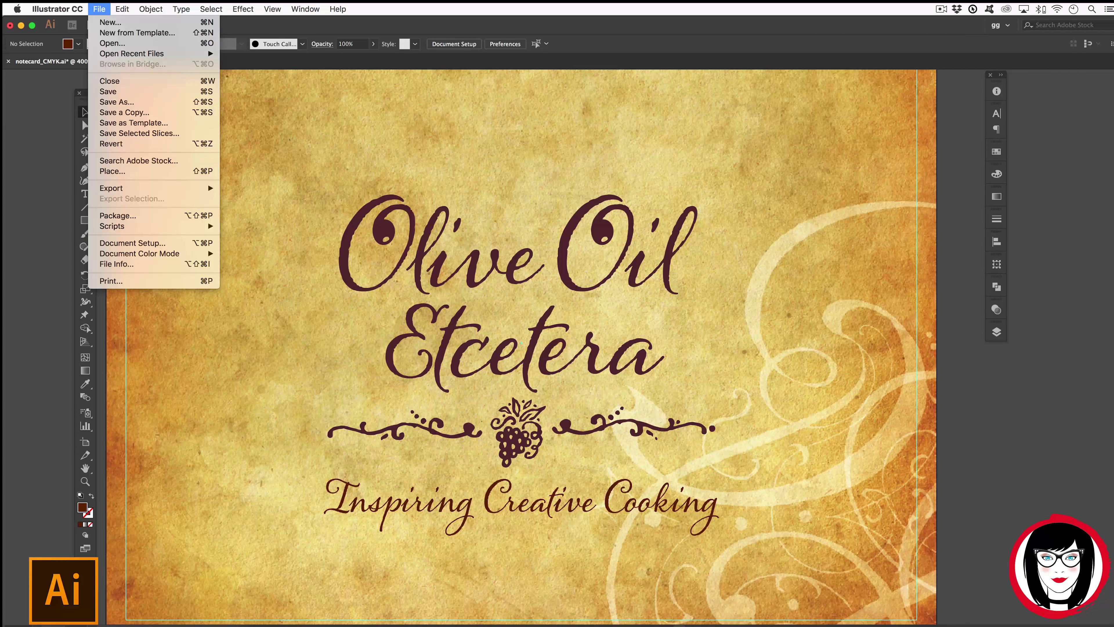
- Set the document colour mode to RGB Color via File > Document Color Mode
mouse_move(167, 254)
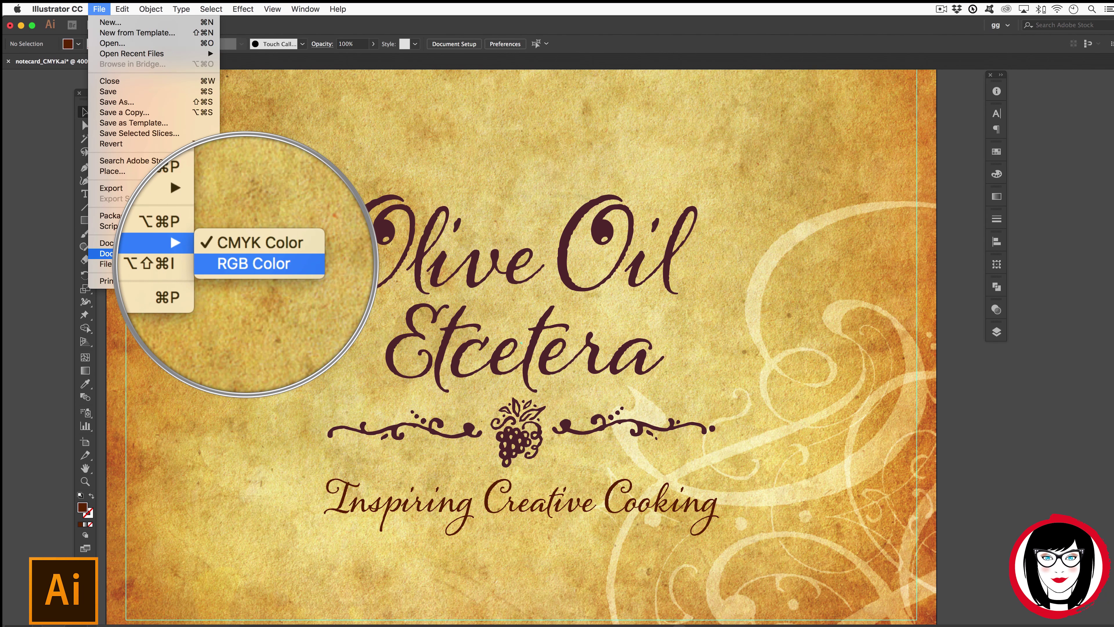
left_click(252, 264)
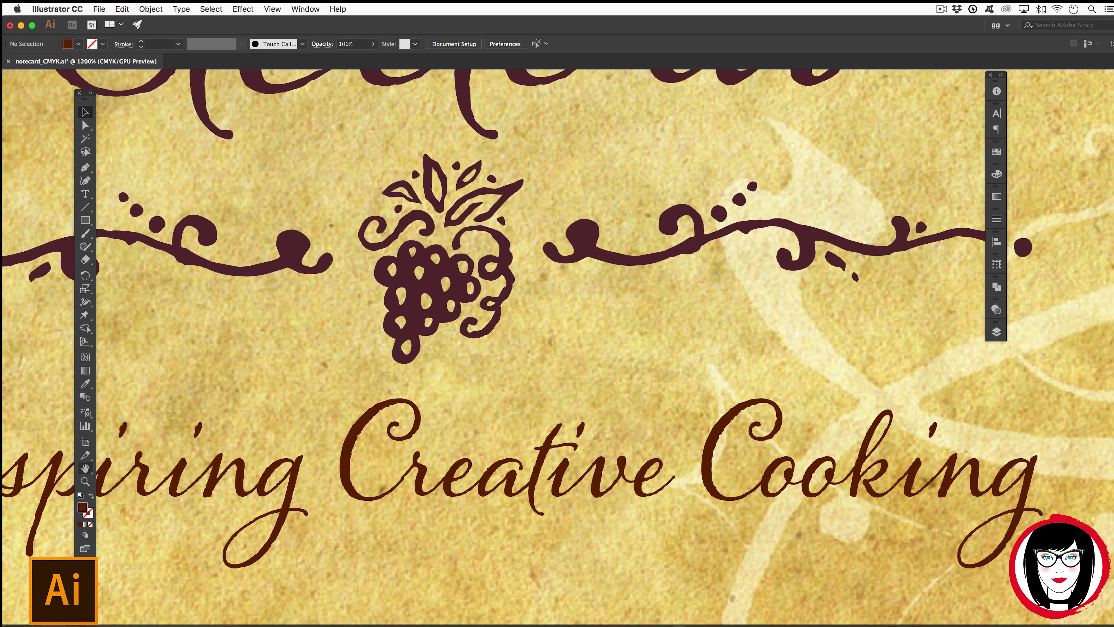
key("h")
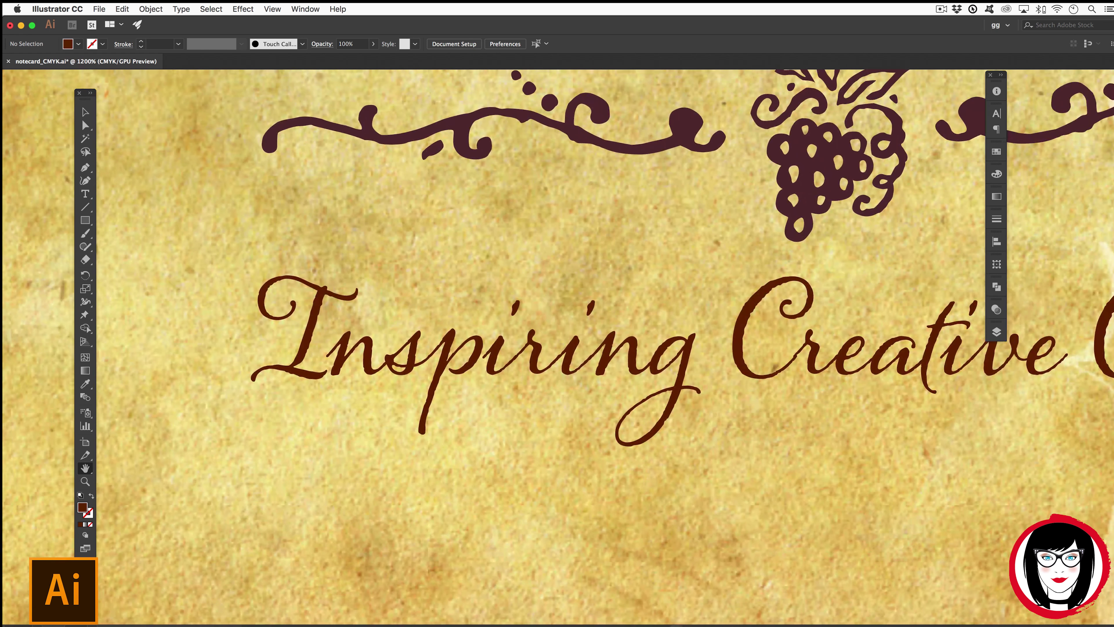
- Select the Inspiring Creative Cooking tagline, try a black fill, then undo it
key("v")
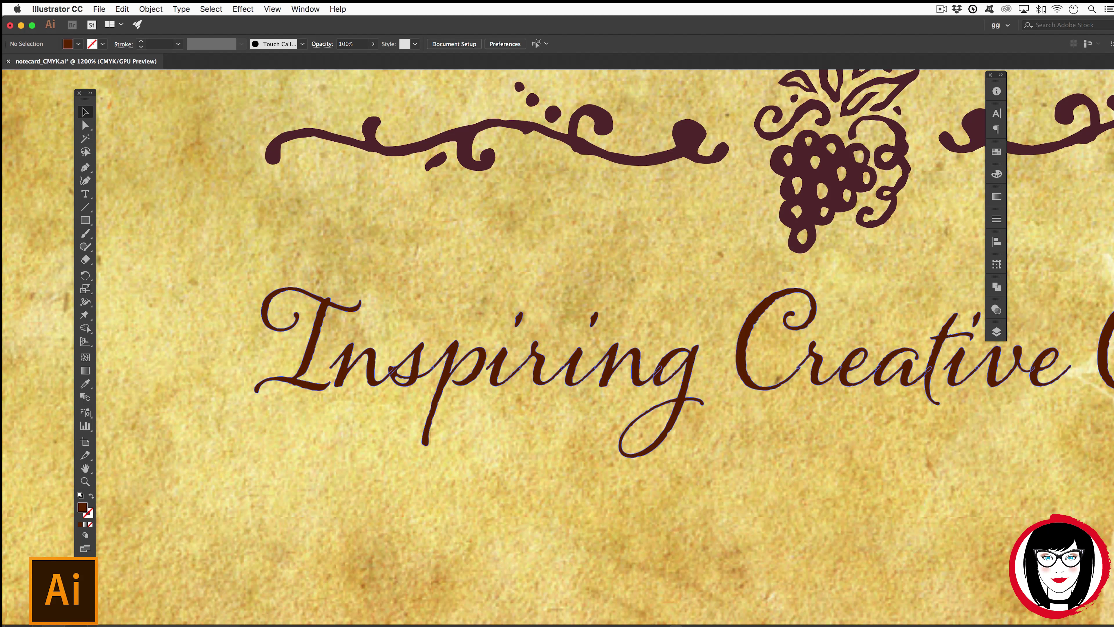
left_click(743, 347)
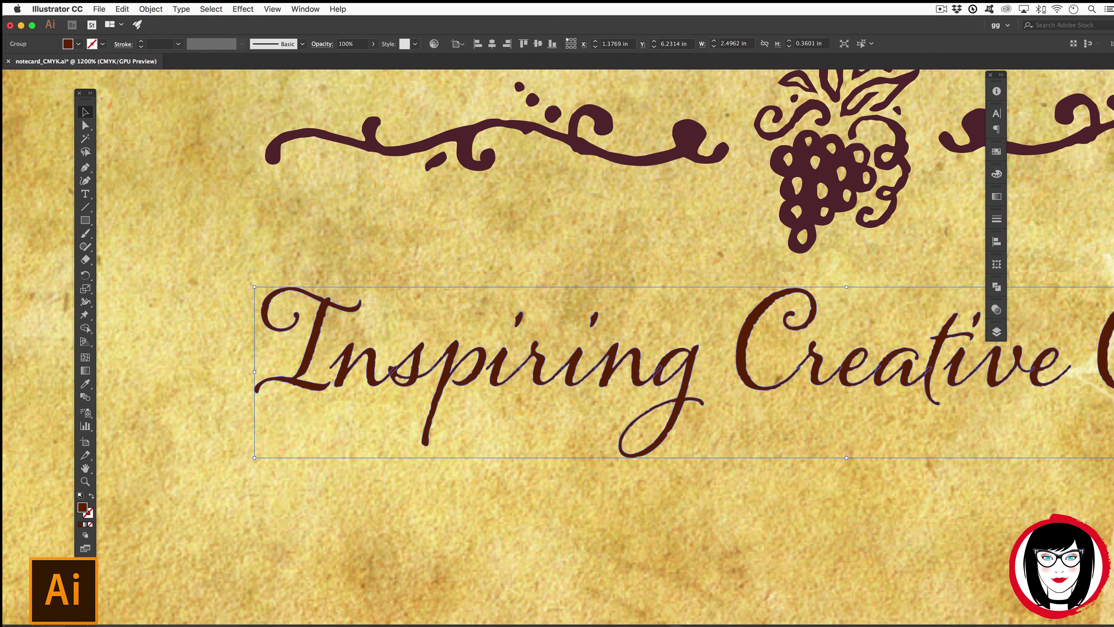
left_click(78, 43)
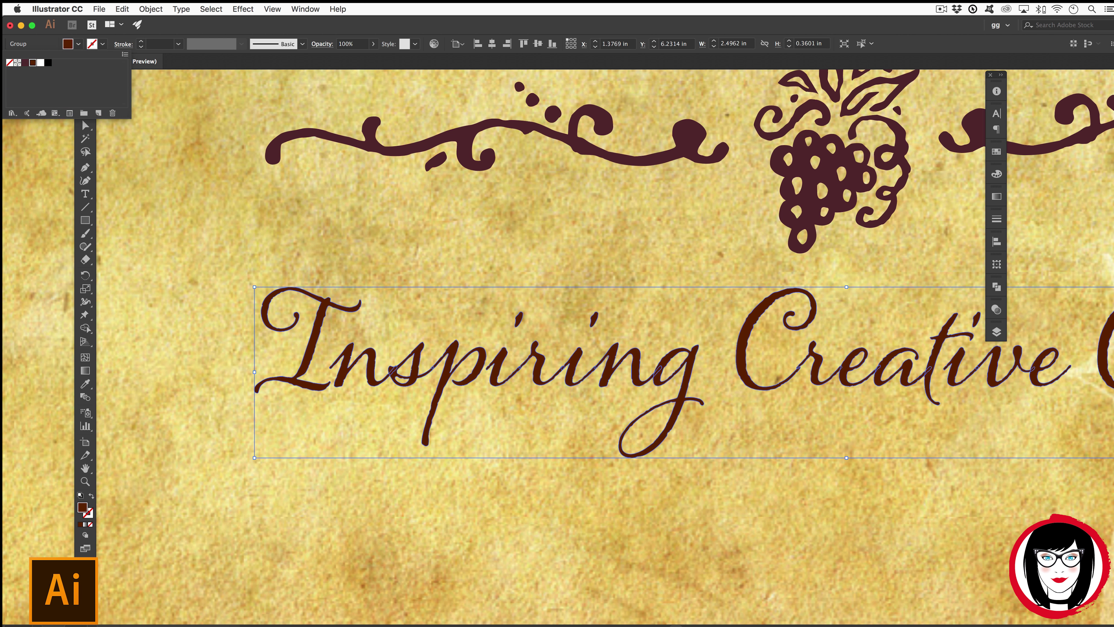
left_click(48, 63)
key("super+z")
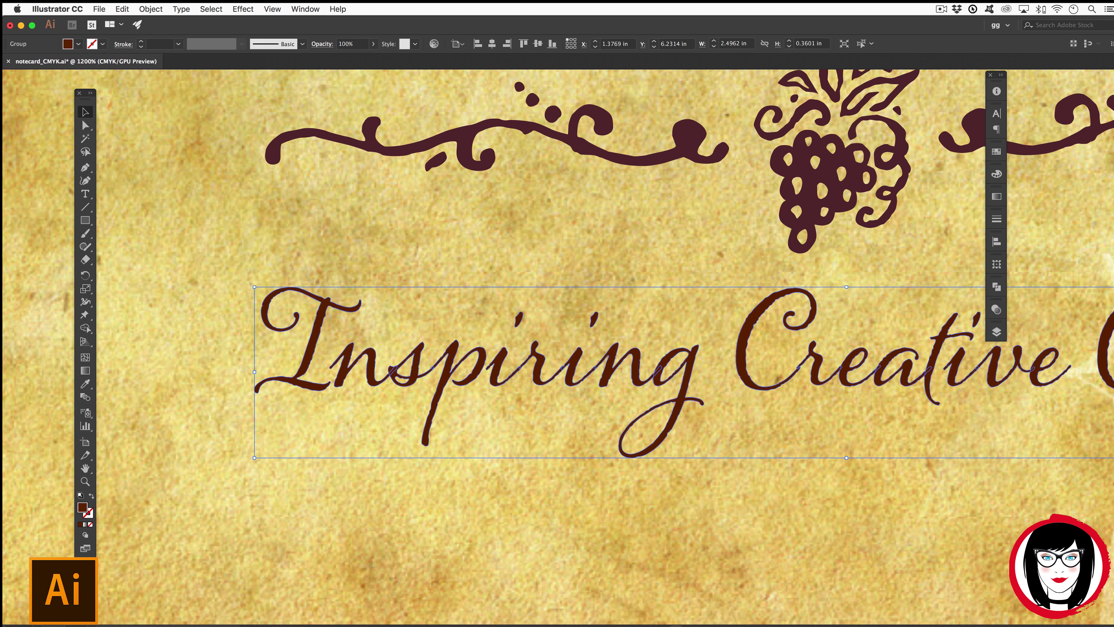
- Convert the tagline to grayscale with Edit > Edit Colors > Convert to Grayscale
left_click(122, 9)
mouse_move(141, 187)
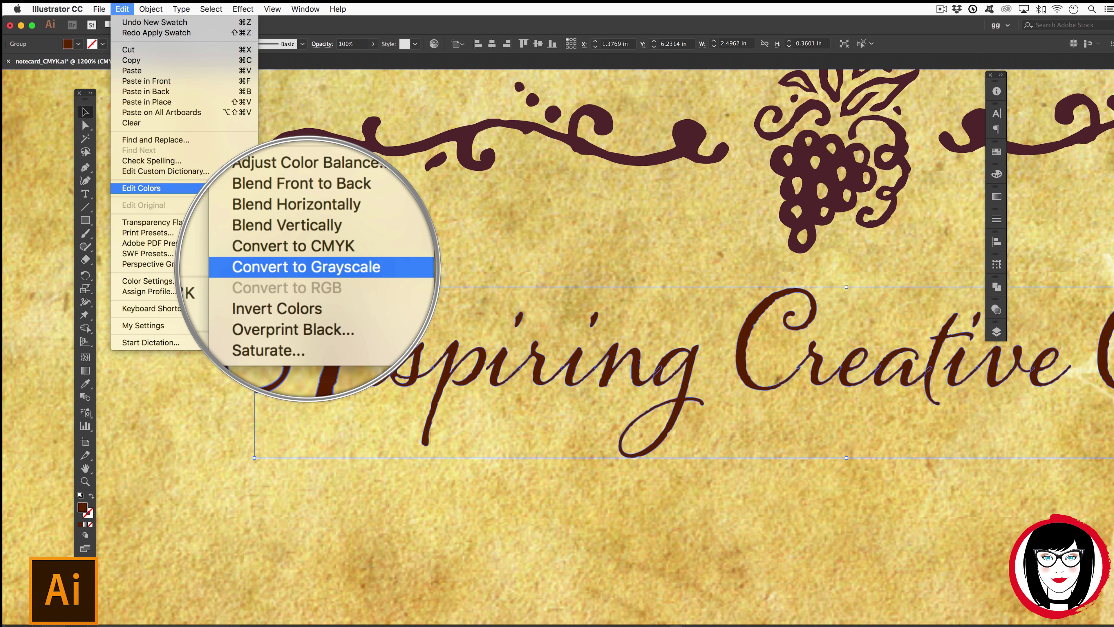
left_click(311, 263)
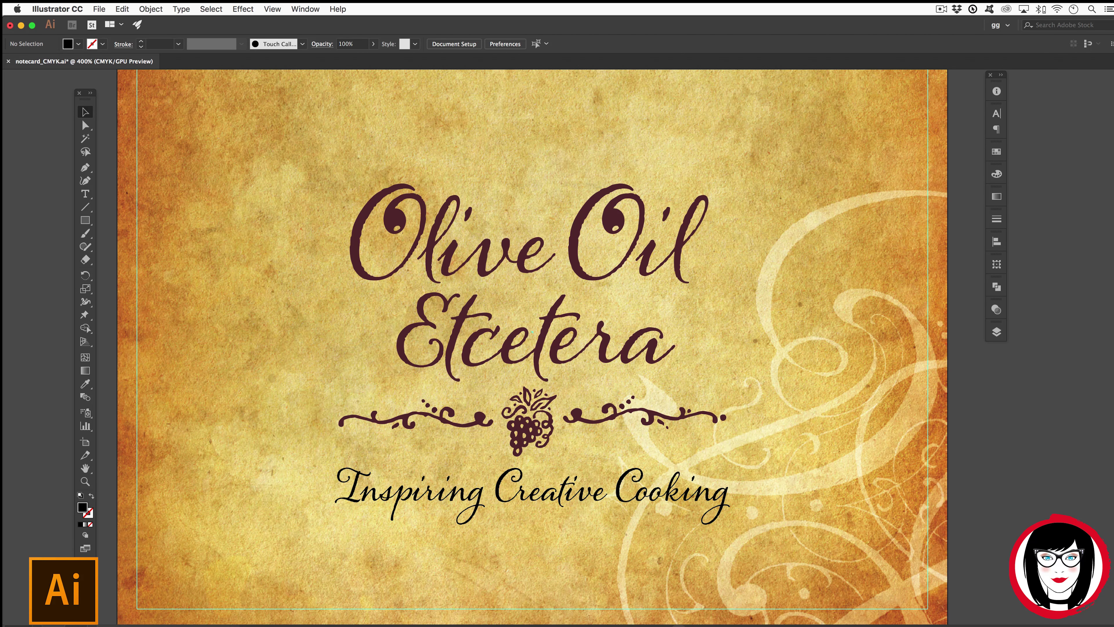
- Select all notecard artwork and apply Edit Colors > Convert to Grayscale to it
left_click(211, 9)
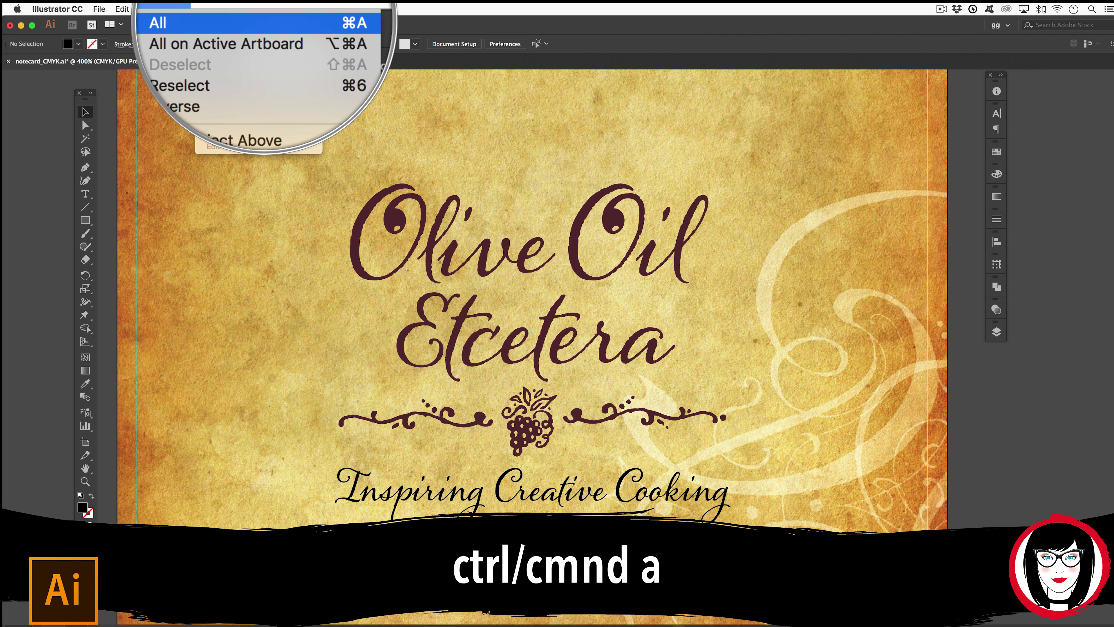
key("super+a")
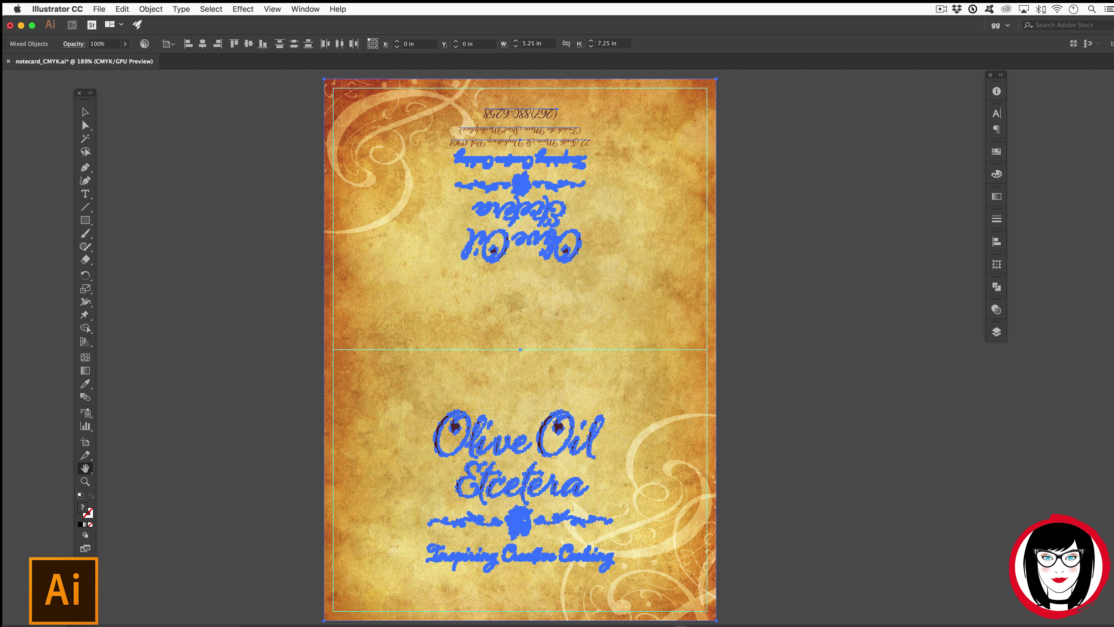
left_click(122, 8)
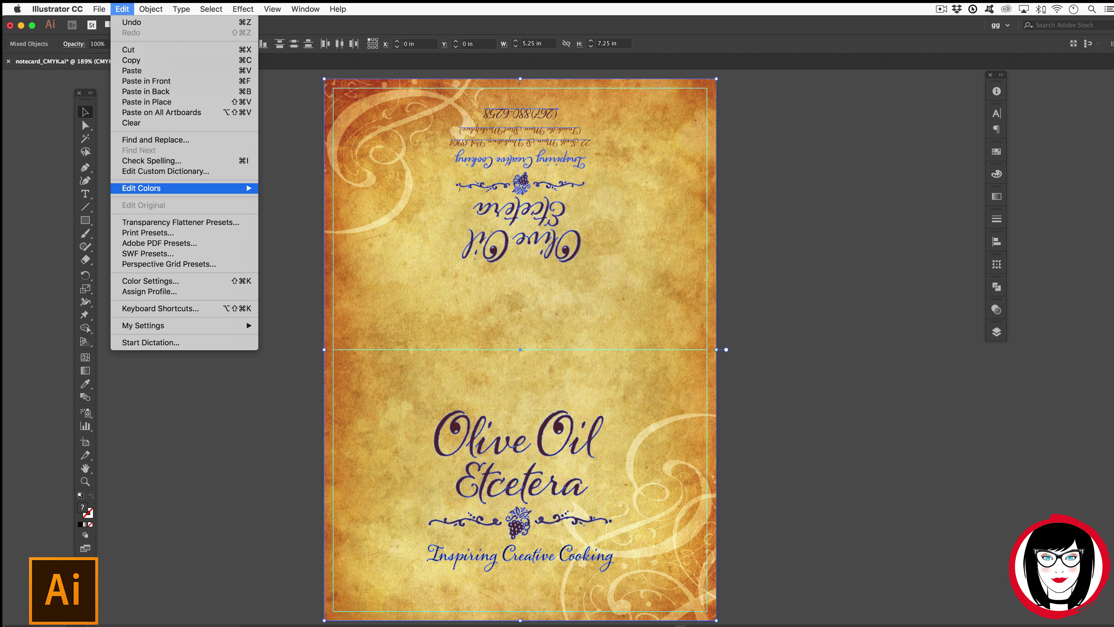
mouse_move(247, 188)
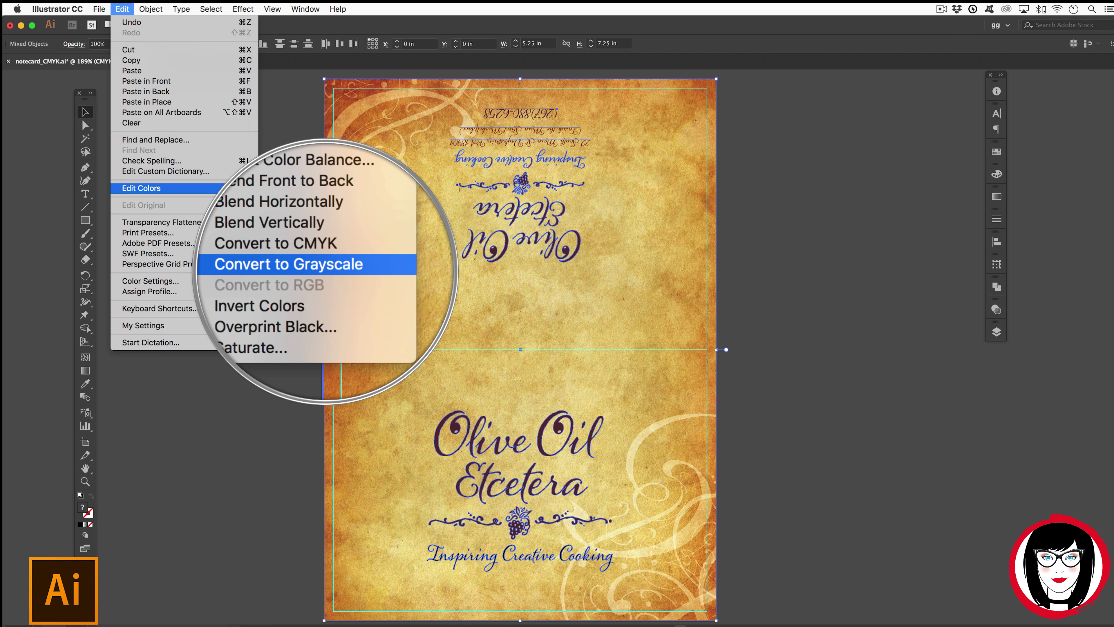
left_click(307, 266)
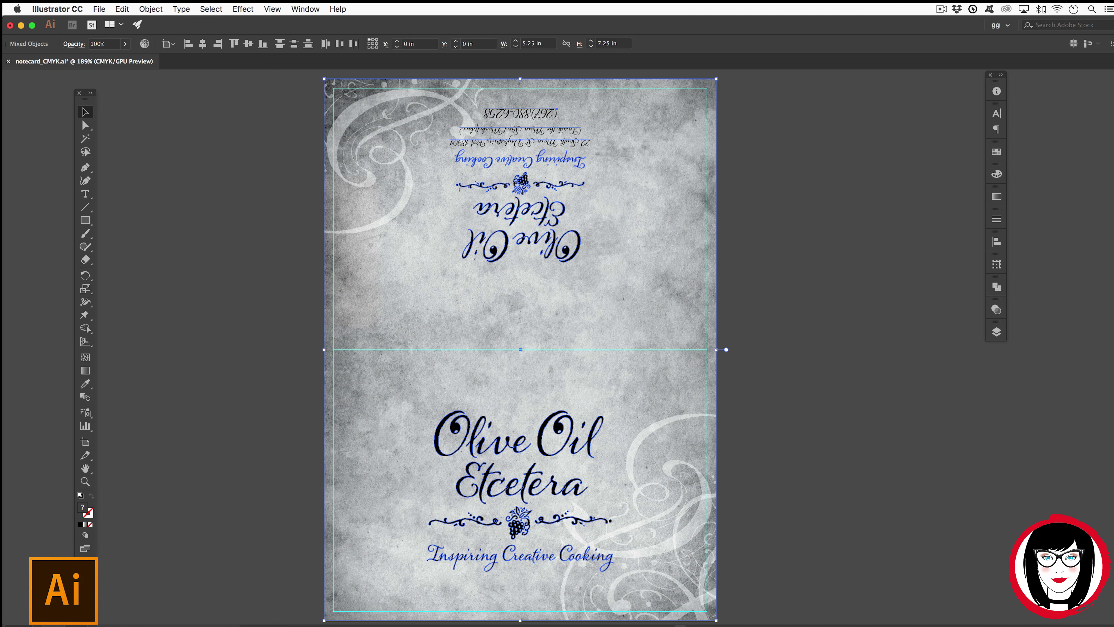
- Deselect everything, then convert the tagline text to grayscale via Edit Colors
key("super+shift+a")
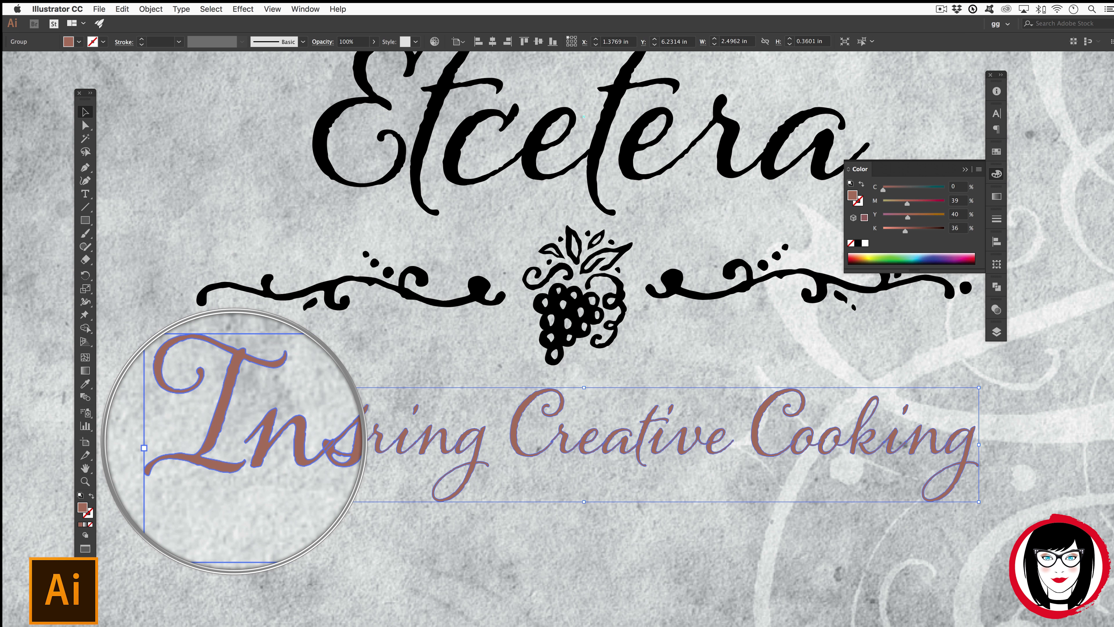
left_click(150, 9)
mouse_move(122, 9)
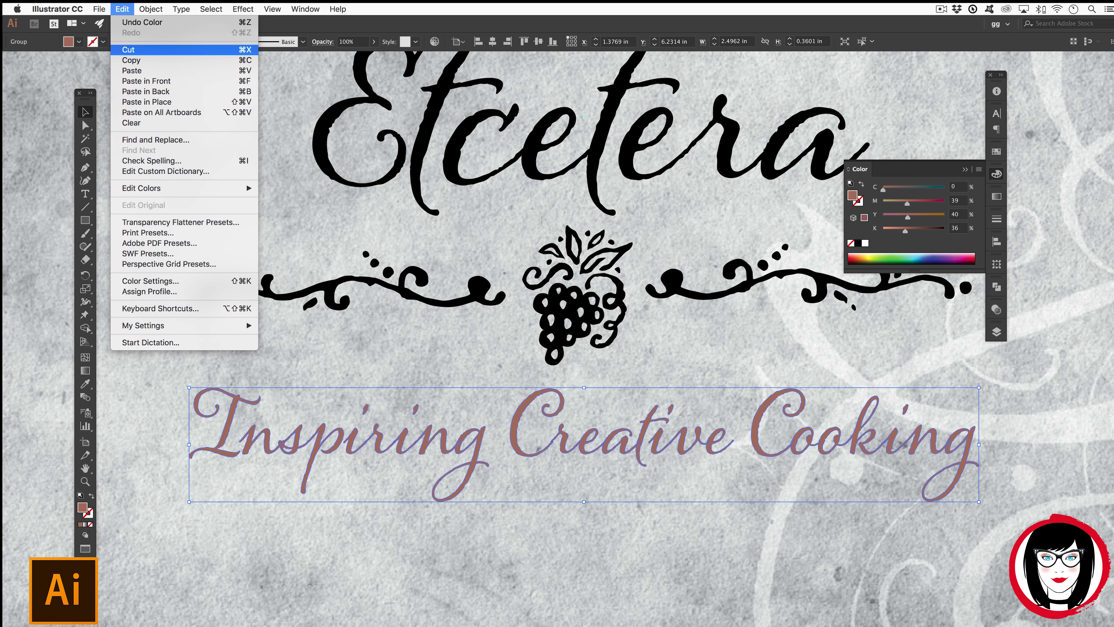
mouse_move(141, 188)
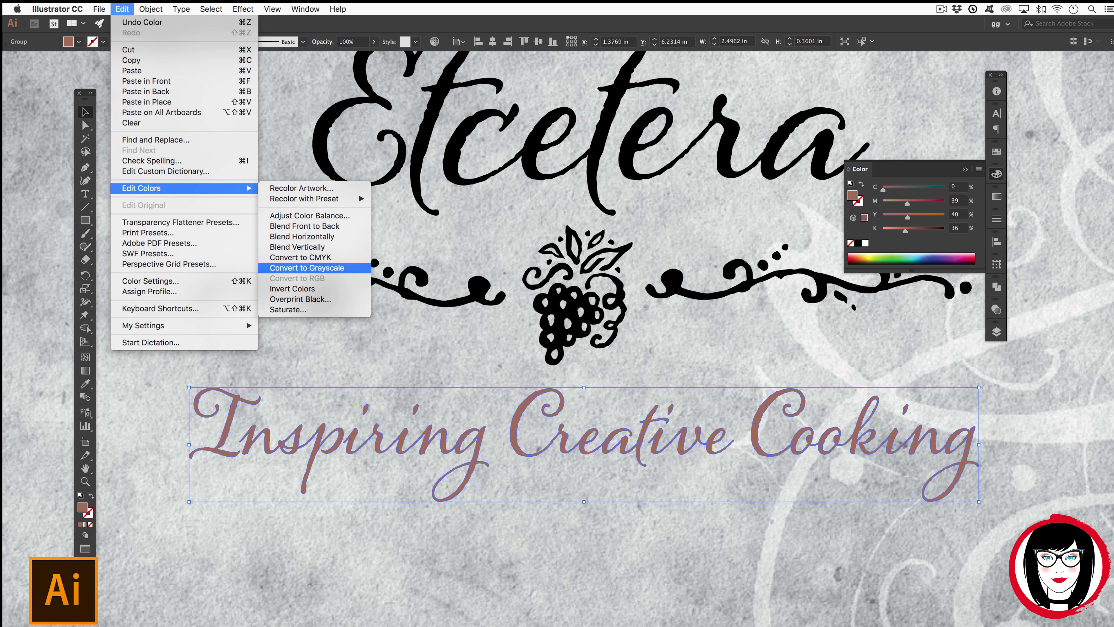
left_click(307, 267)
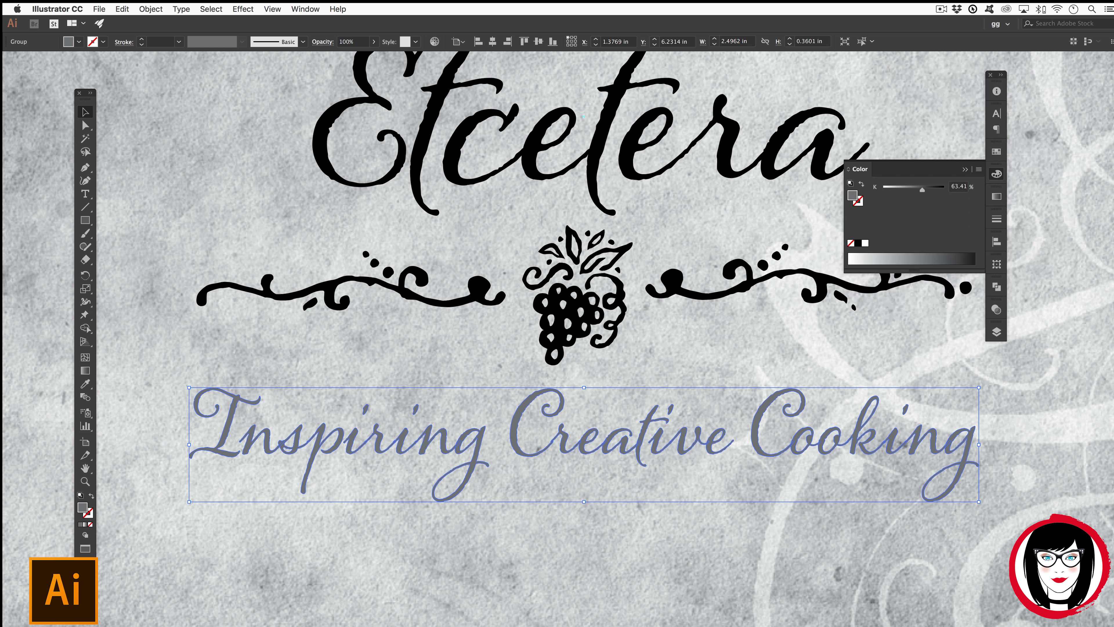
- Fill the tagline with the solid Black swatch (100% K)
left_click(78, 41)
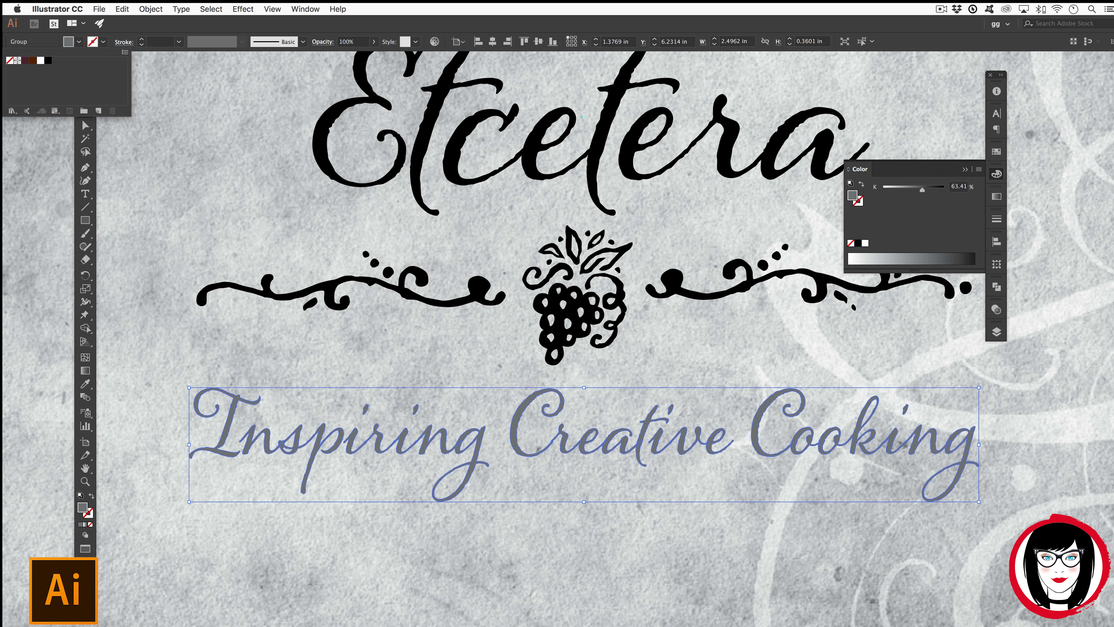
left_click(48, 60)
key("Escape")
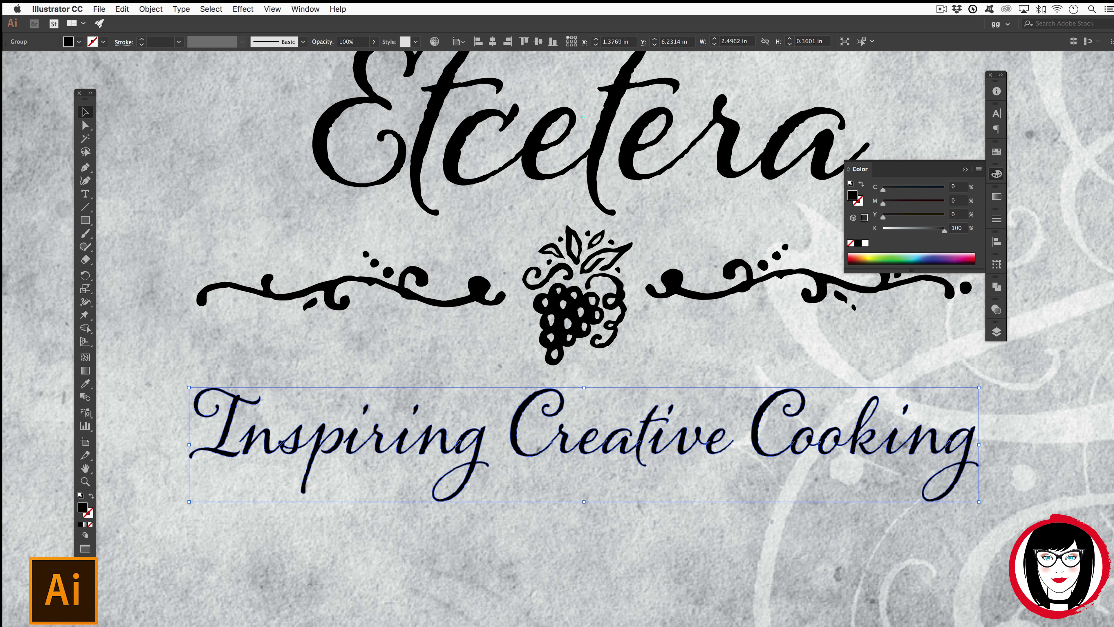
left_click(860, 169)
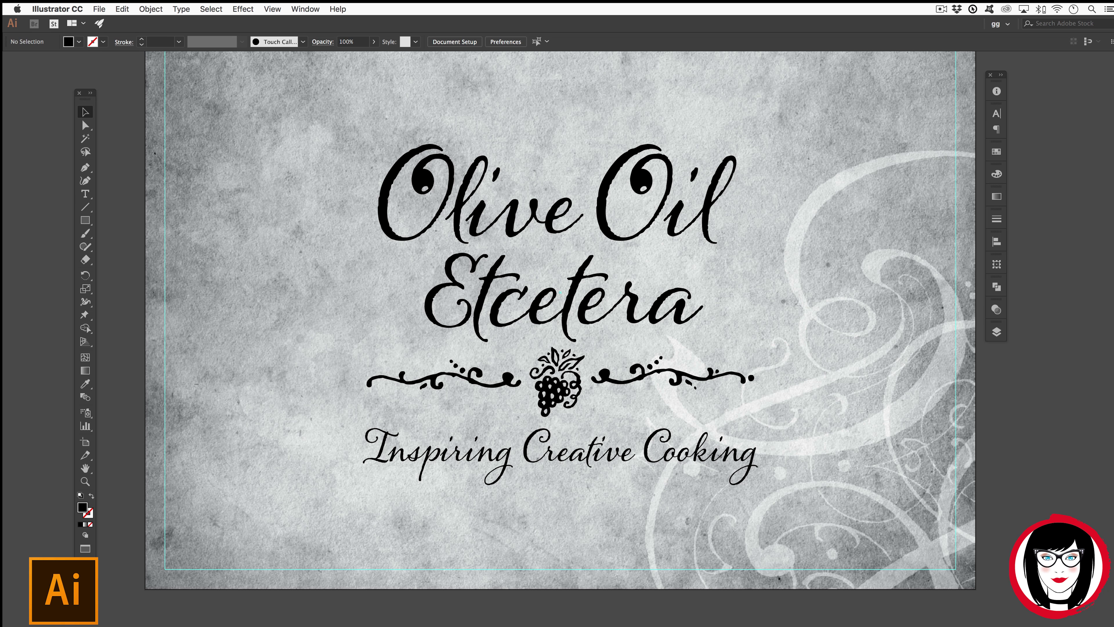
- Select the notecard's background artwork, pan slightly left, and return to the Selection tool
key("alt+super+2")
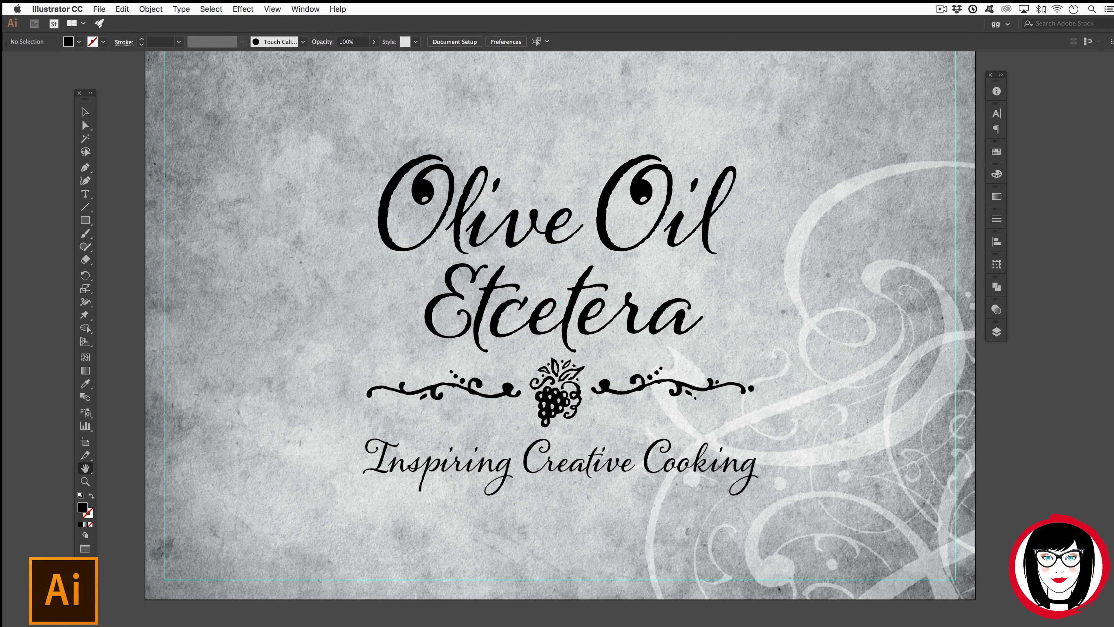
left_click_drag(560, 308, 550, 310)
key("v")
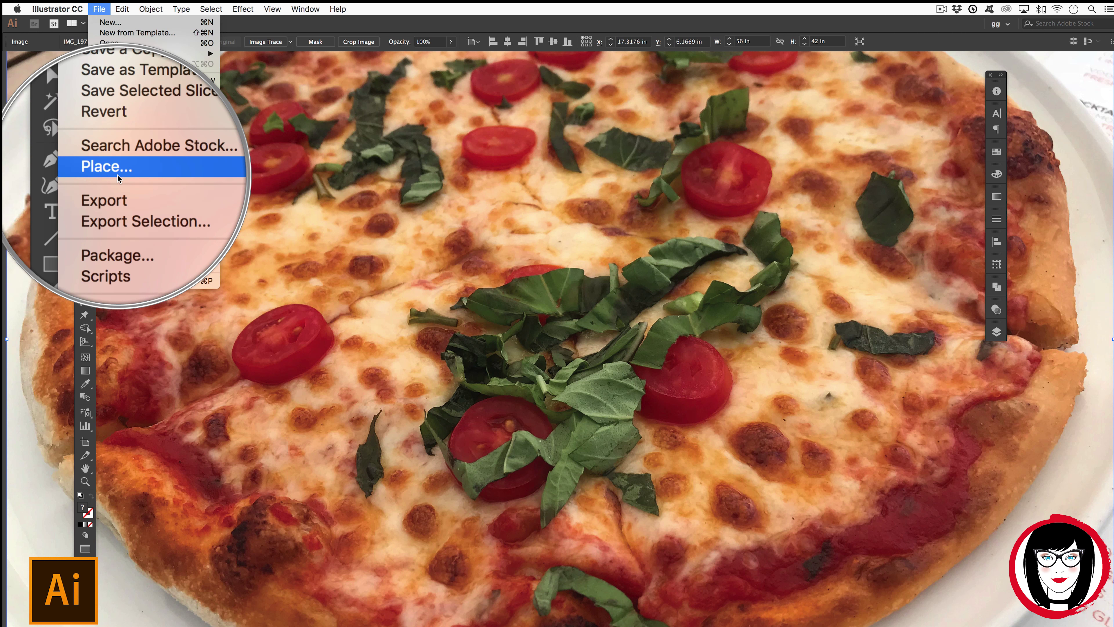
- Dismiss the File menu and convert the pizza photo to grayscale
left_click(282, 27)
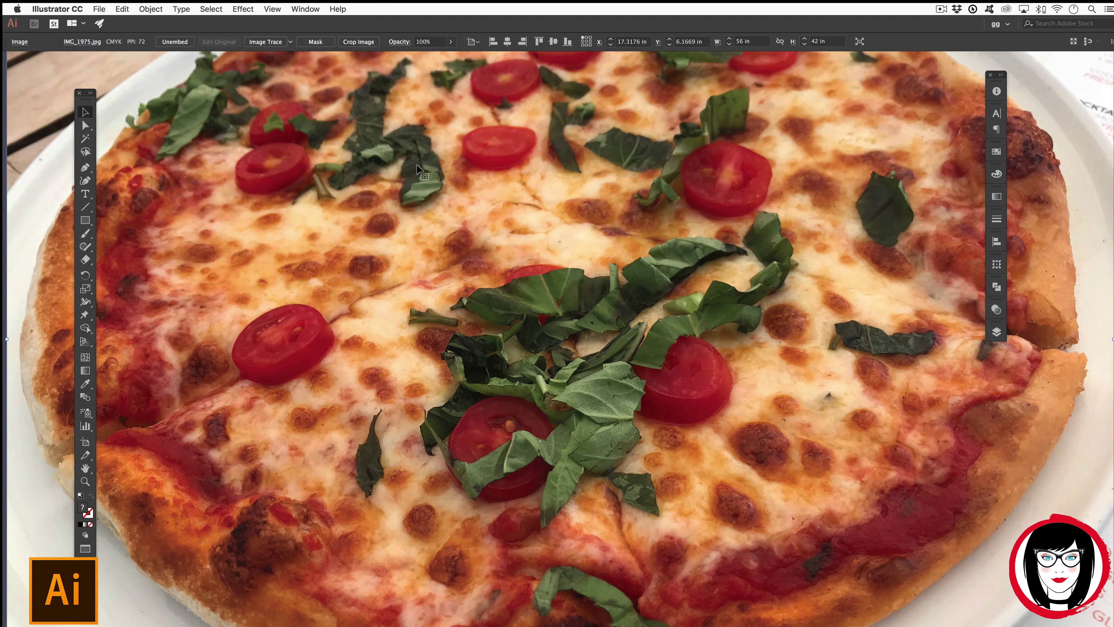
left_click(122, 9)
mouse_move(197, 188)
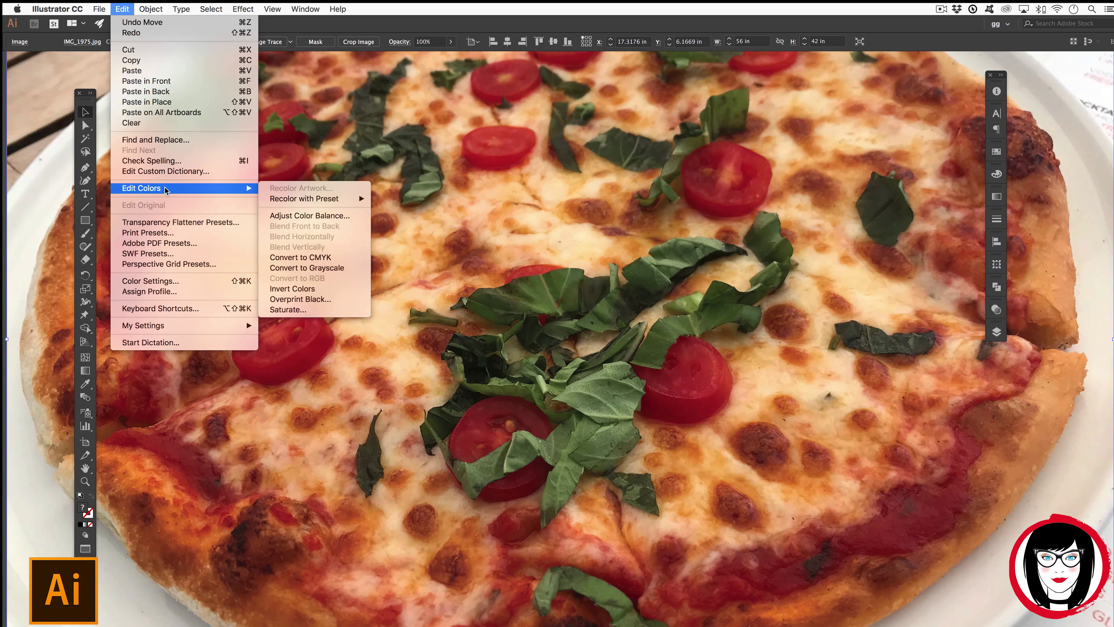
left_click(299, 267)
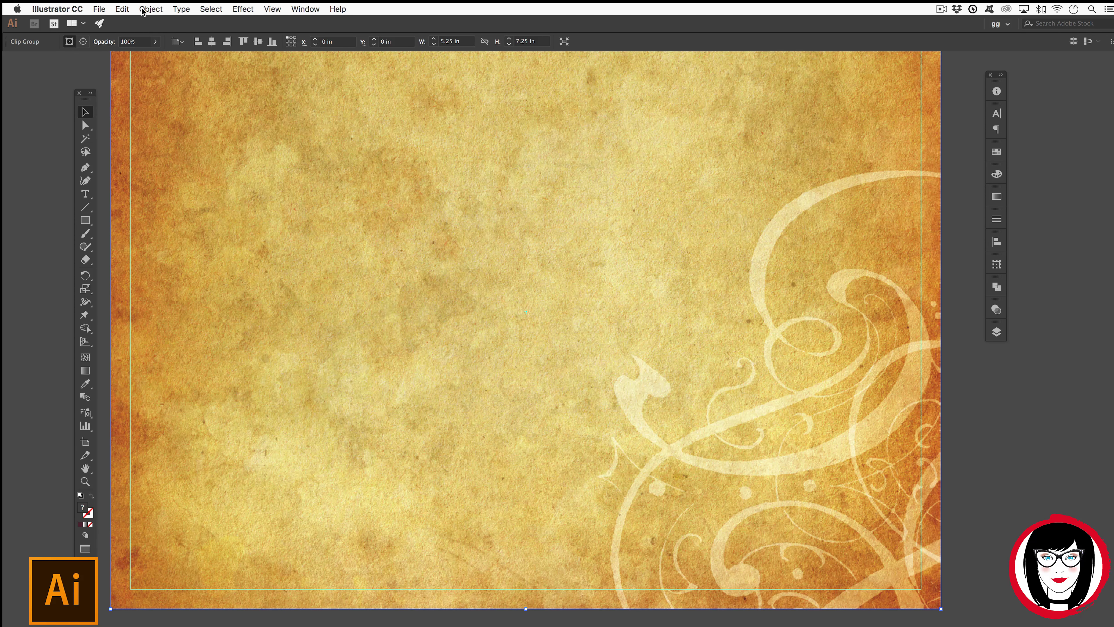
- Apply Edit > Edit Colors > Convert to Grayscale to the parchment background clip group
left_click(142, 10)
mouse_move(127, 12)
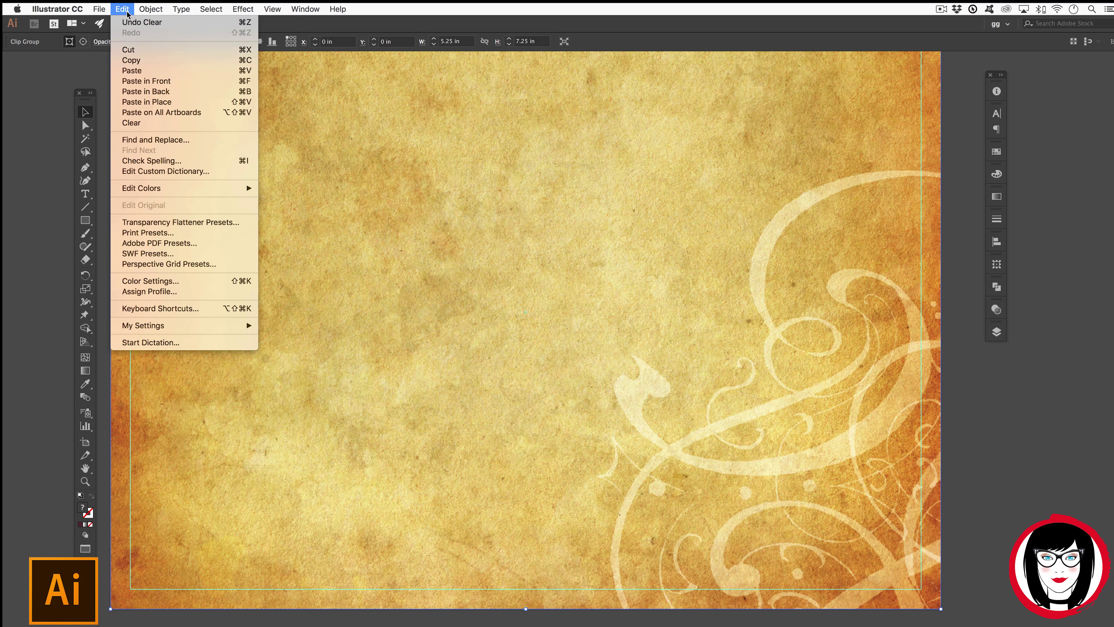
mouse_move(144, 193)
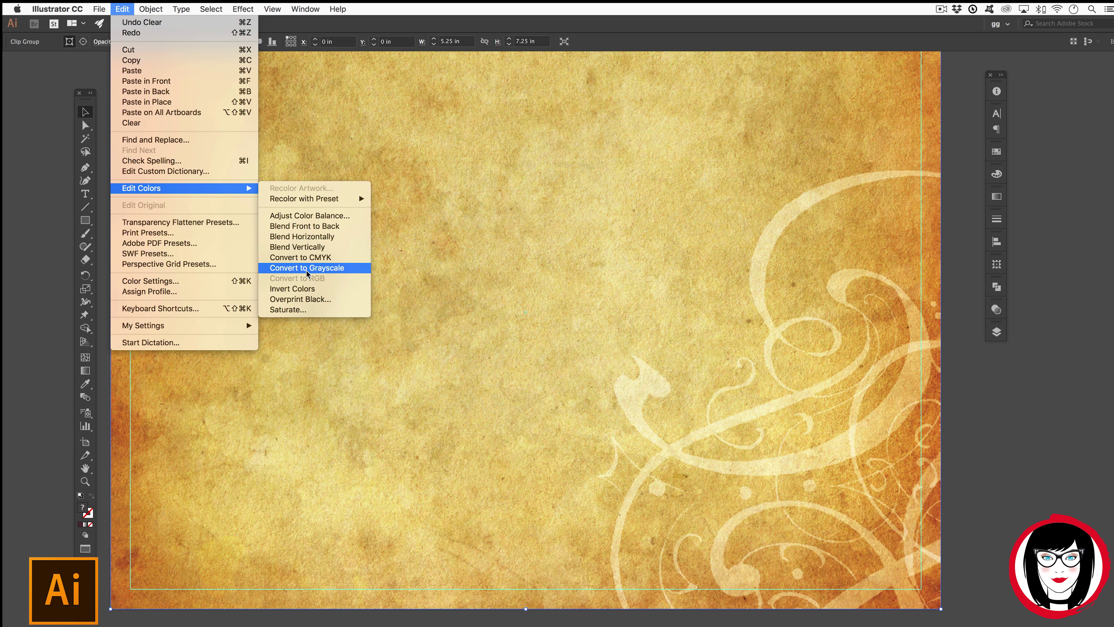
left_click(303, 268)
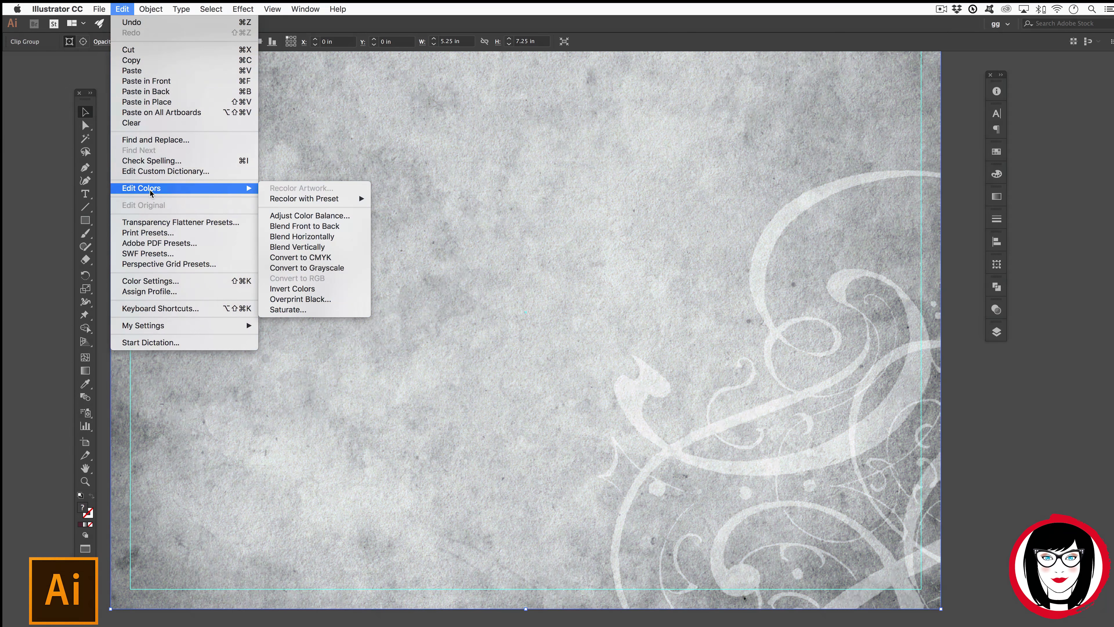
- Open Adjust Color Balance with Preview on and set Black to 5%
left_click(299, 215)
left_click(364, 380)
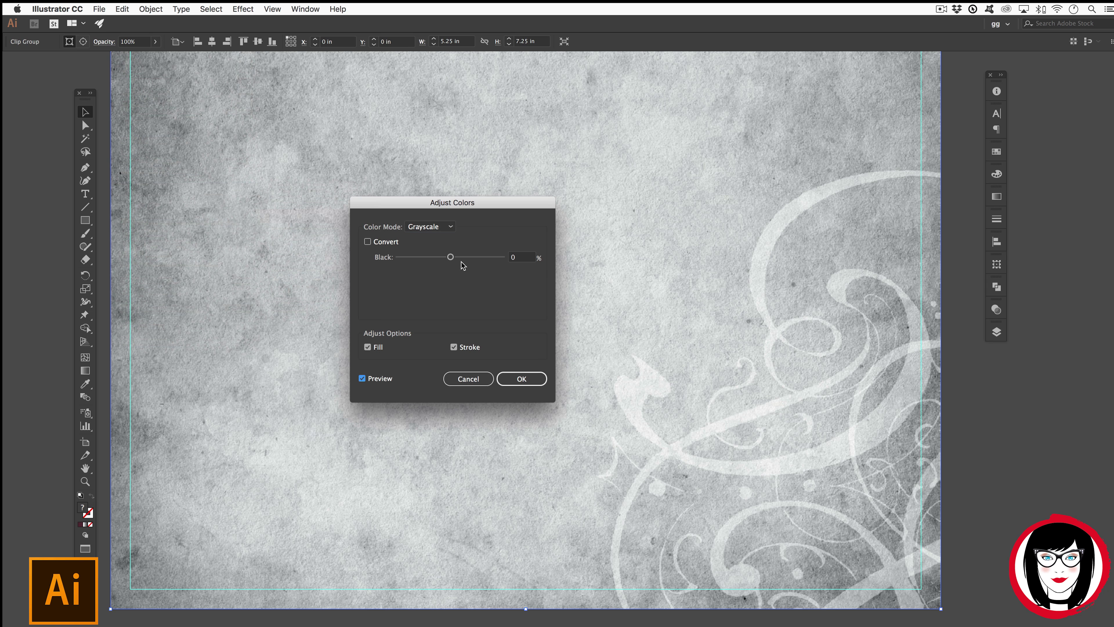
left_click_drag(450, 257, 455, 260)
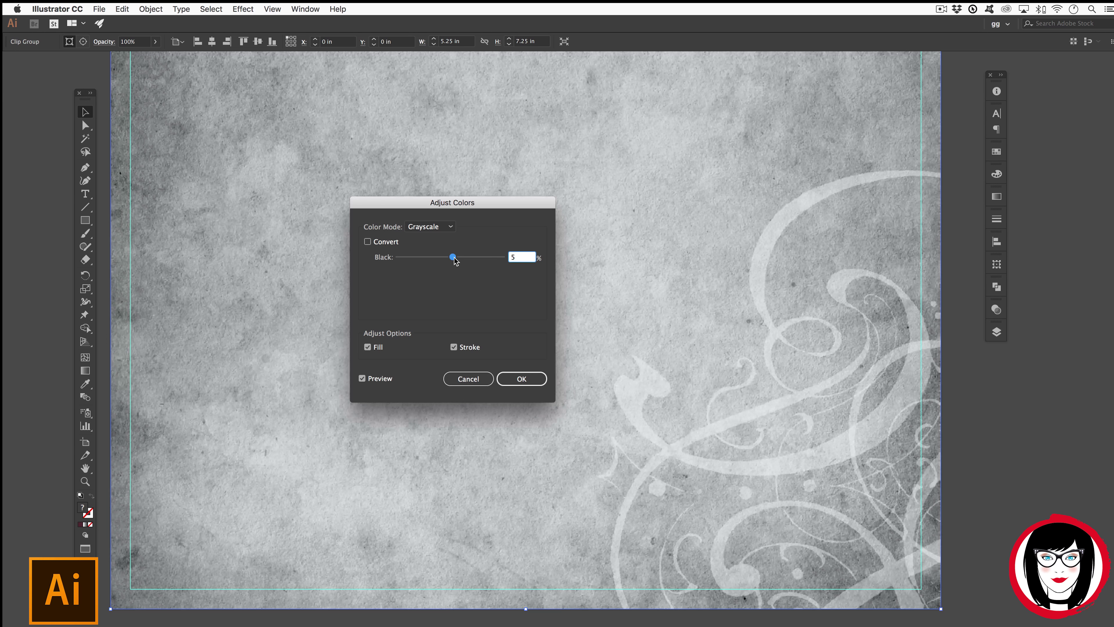